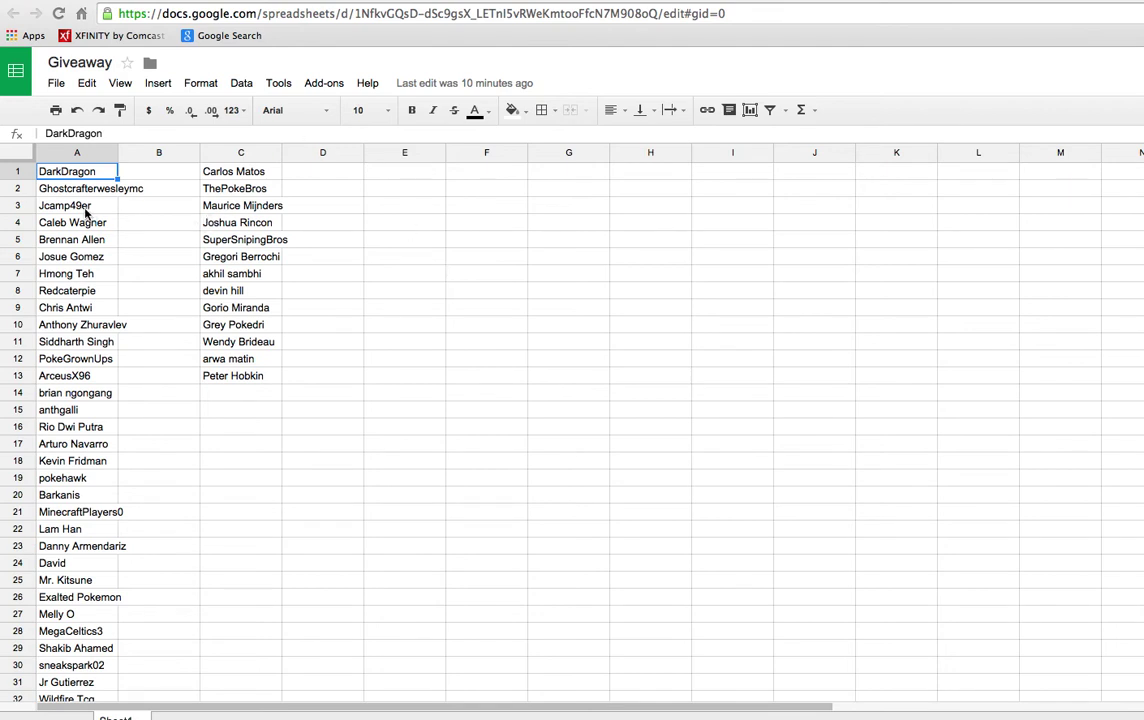
Review the full list of giveaway entrants in column A, from the first row to the last filled row
scroll(86, 210, "down", 10)
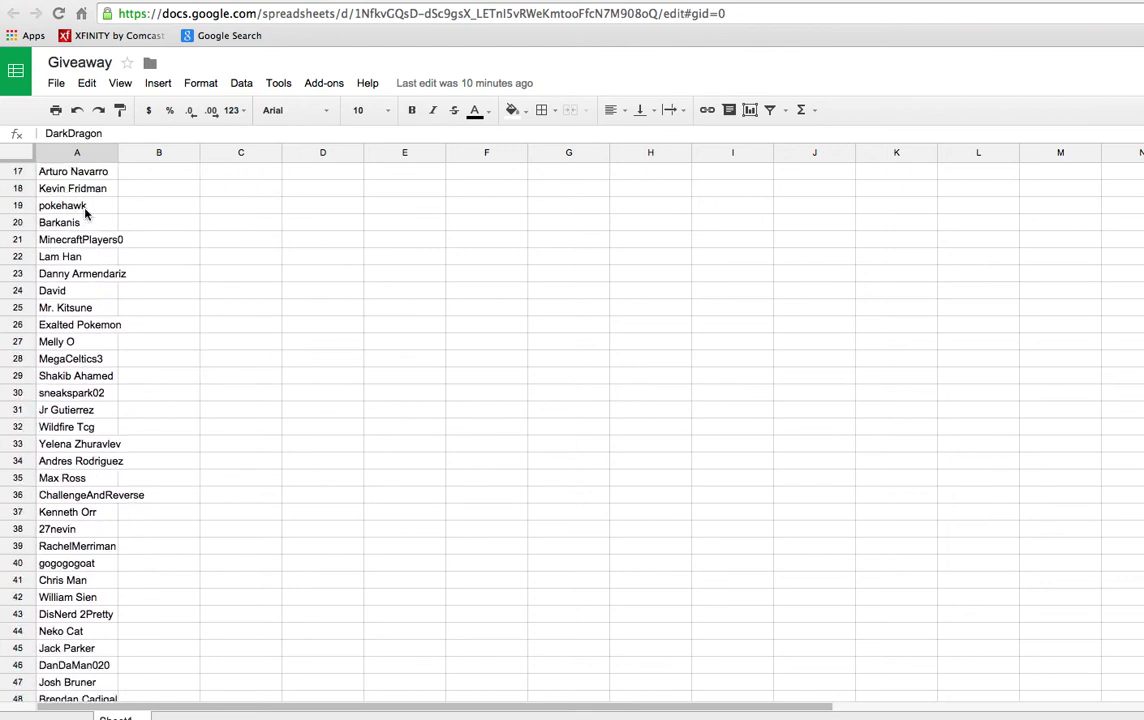
scroll(86, 212, "down", 3)
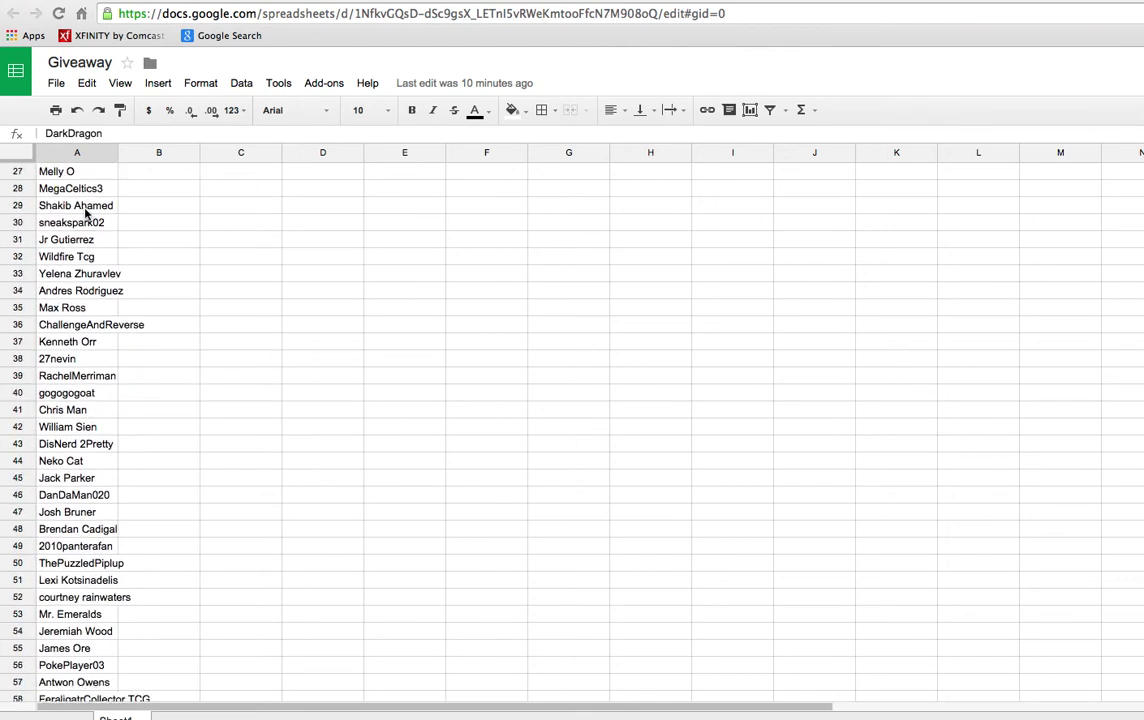
scroll(86, 210, "down", 7)
scroll(86, 210, "down", 2)
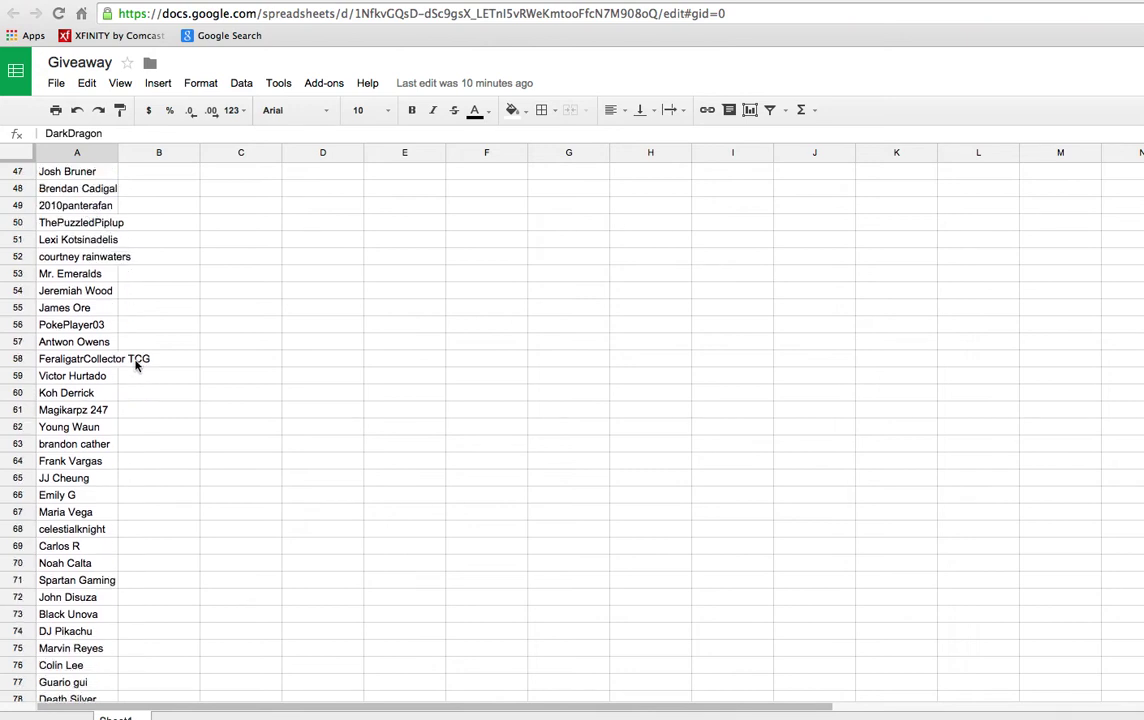
scroll(135, 368, "down", 3)
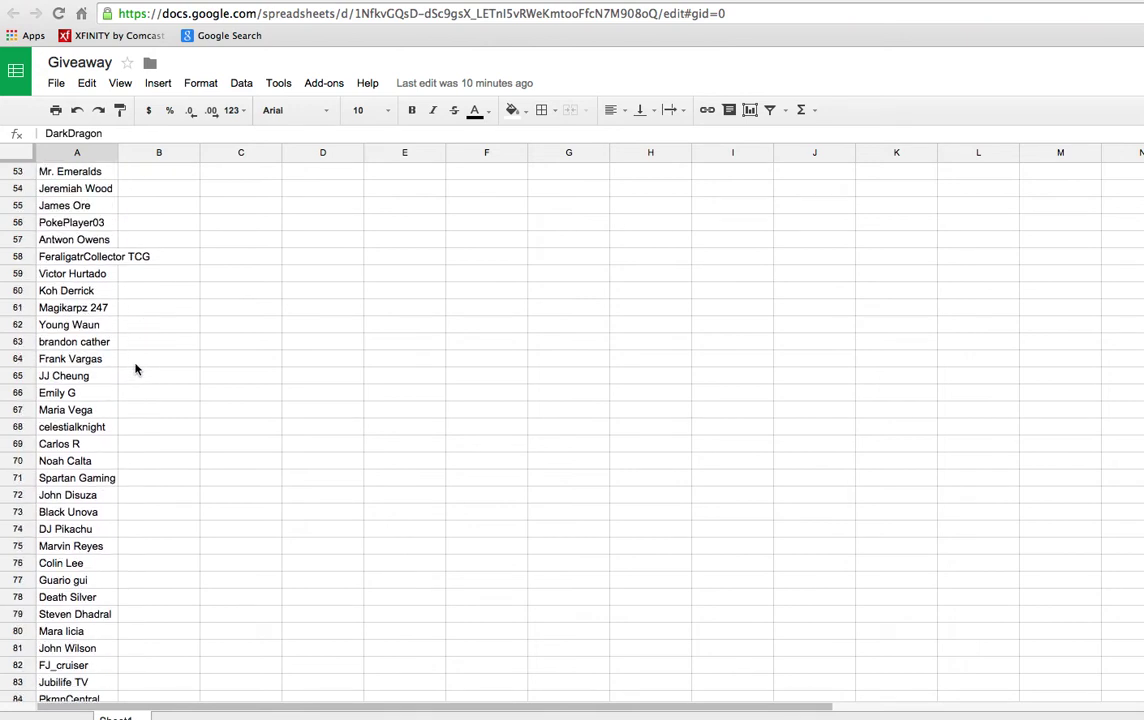
scroll(110, 475, "down", 6)
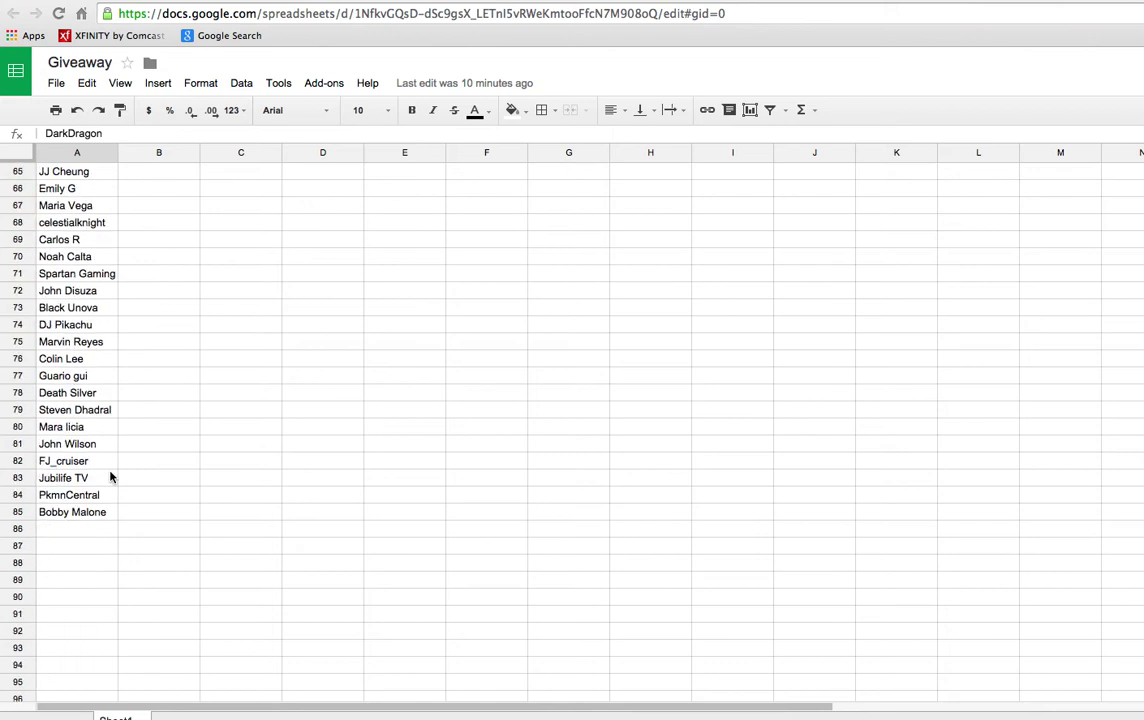
scroll(110, 477, "up", 10)
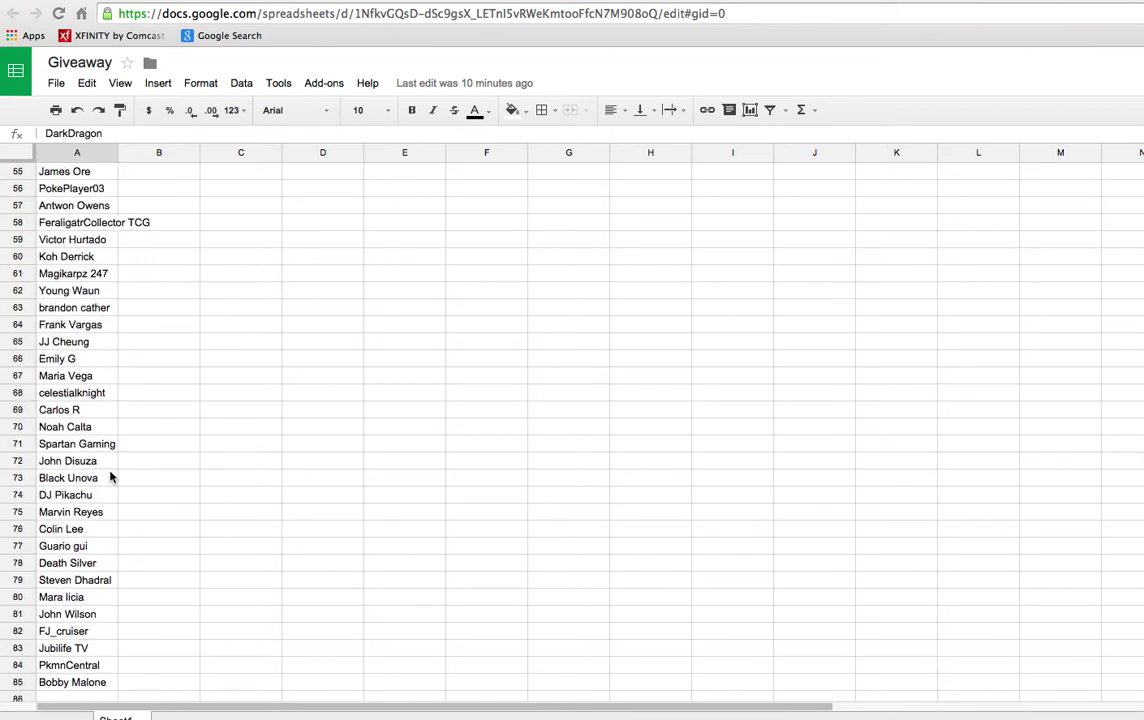
scroll(110, 477, "up", 10)
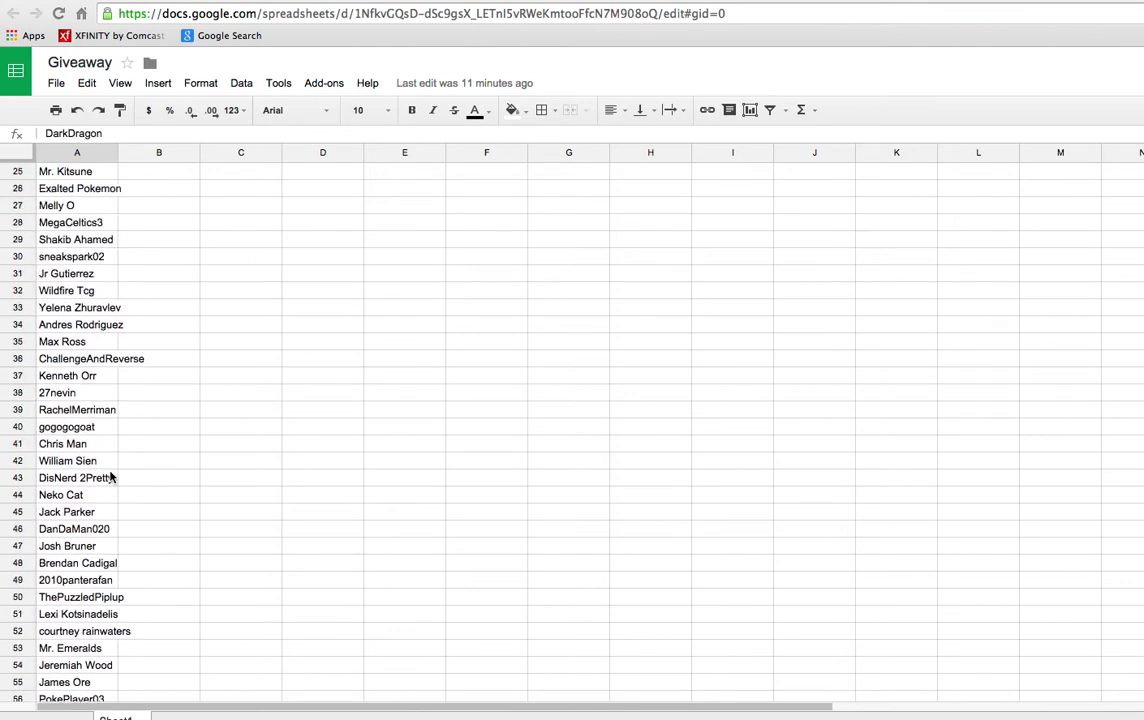
scroll(110, 477, "up", 2)
scroll(110, 477, "up", 2)
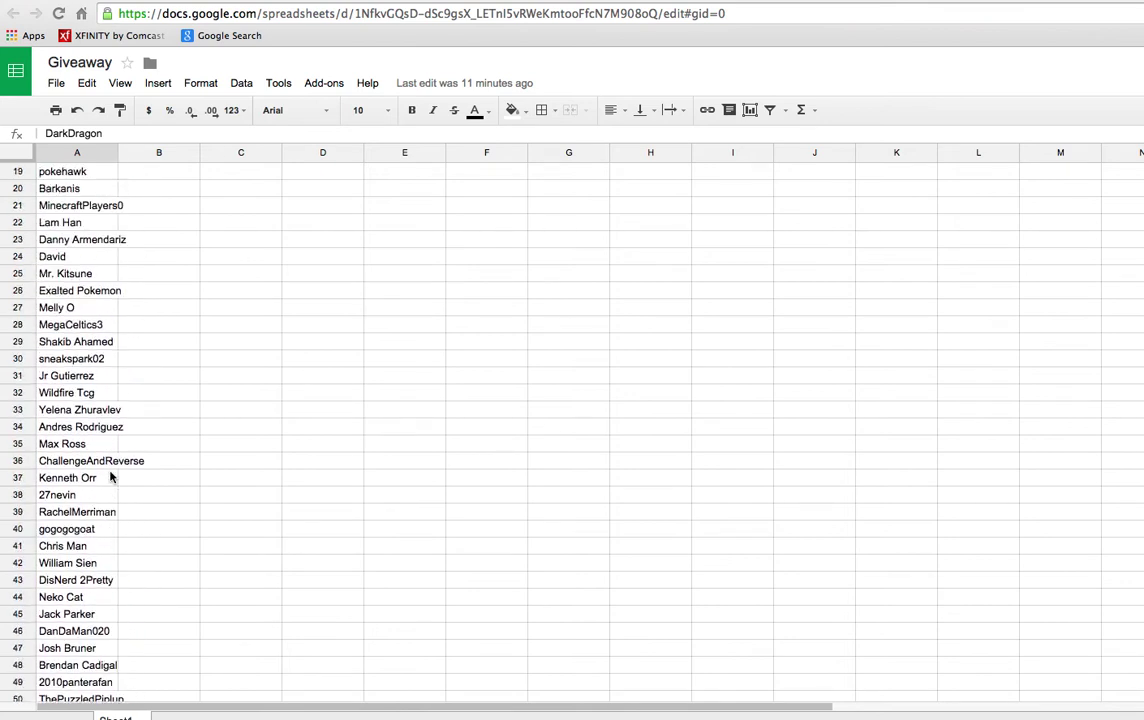
scroll(110, 477, "up", 5)
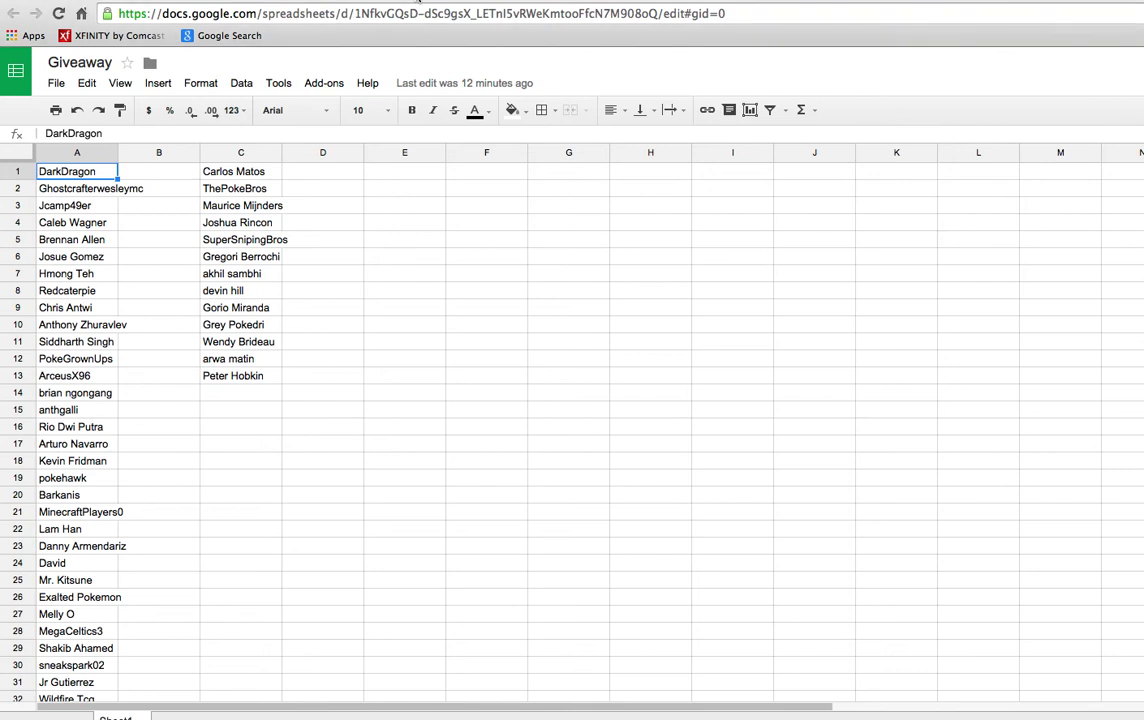
Switch to RANDOM.ORG and generate a random number between 1 and 85
key("ctrl+Tab")
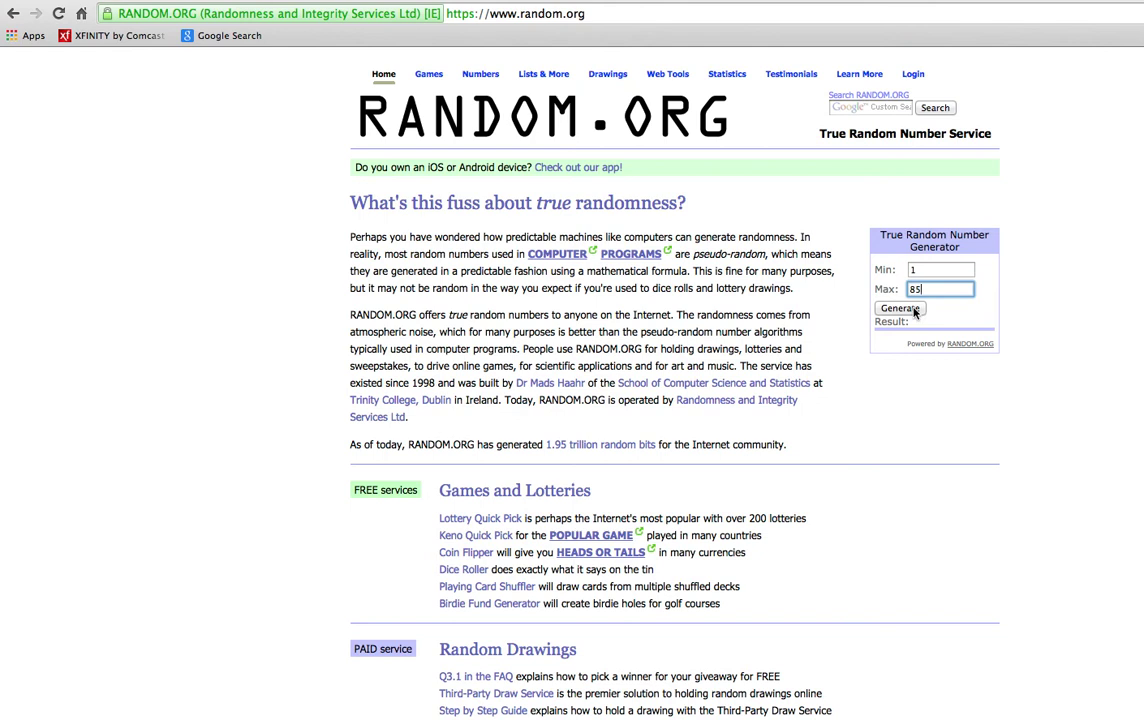
left_click(912, 310)
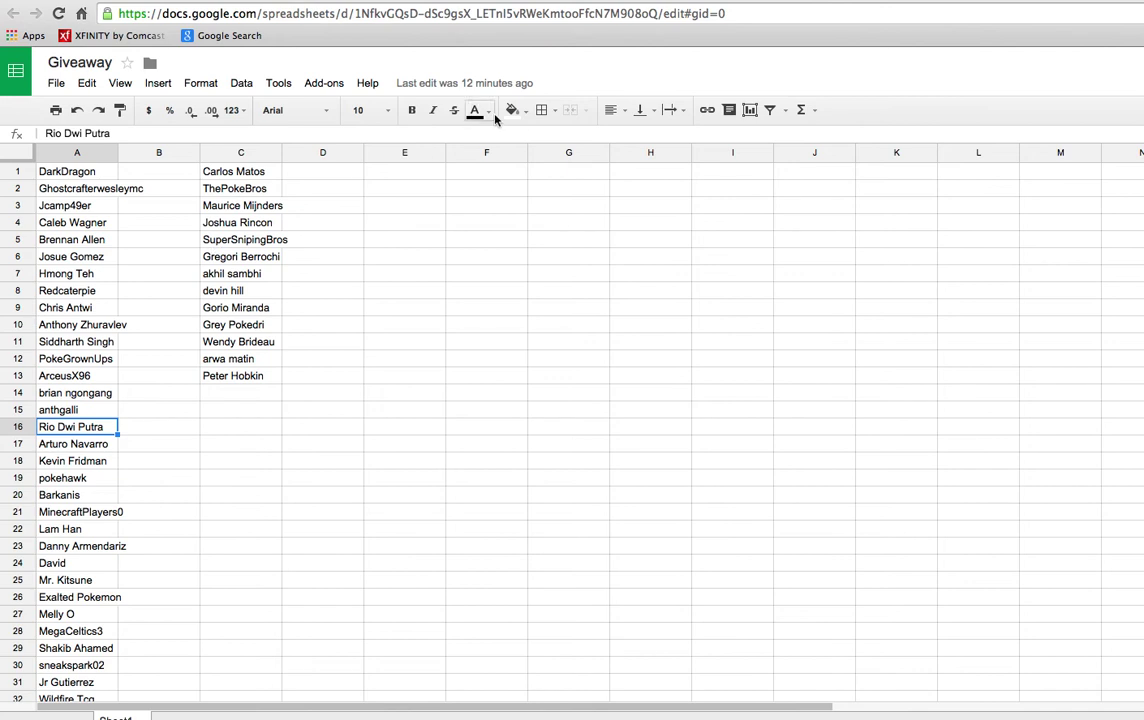
In the Giveaway spreadsheet, fill cell A16 with bright green and enter "Code Winner" in B16
left_click(513, 110)
left_click(579, 180)
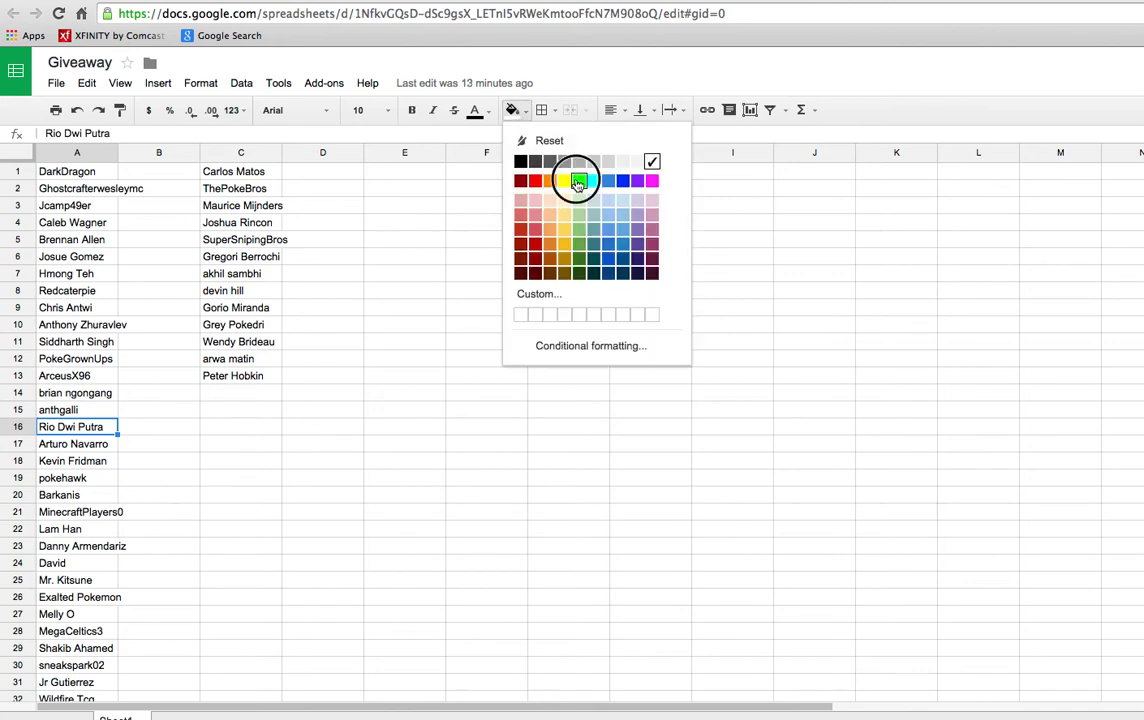
left_click(161, 431)
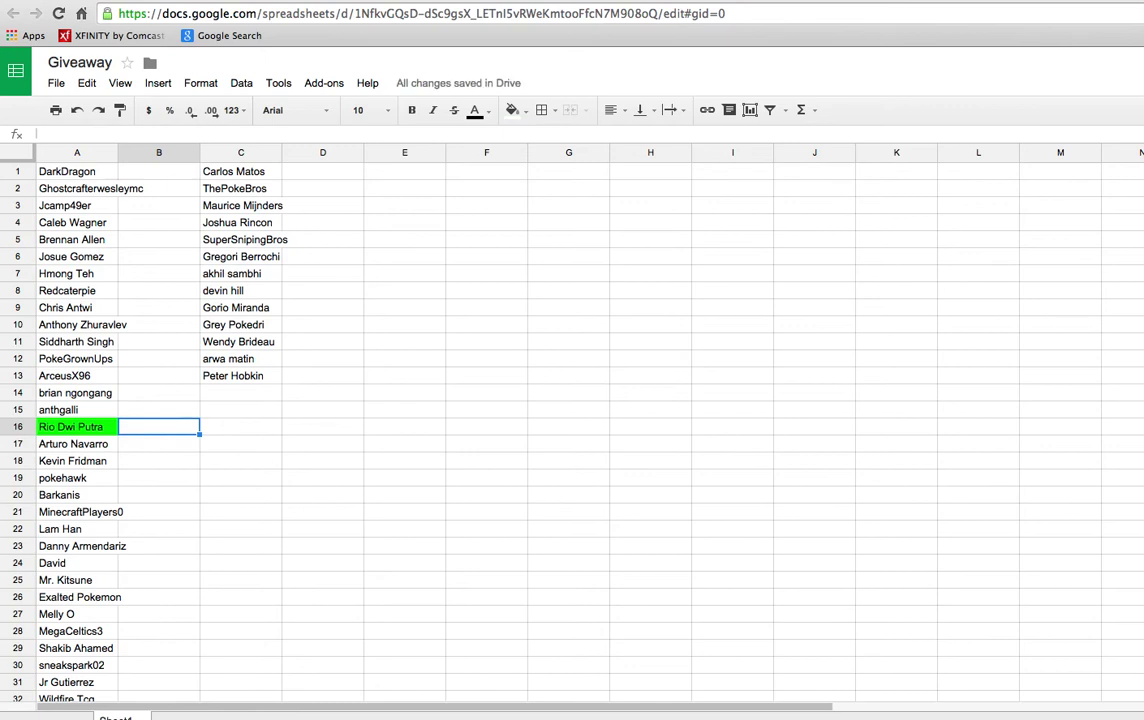
type("Code Winner")
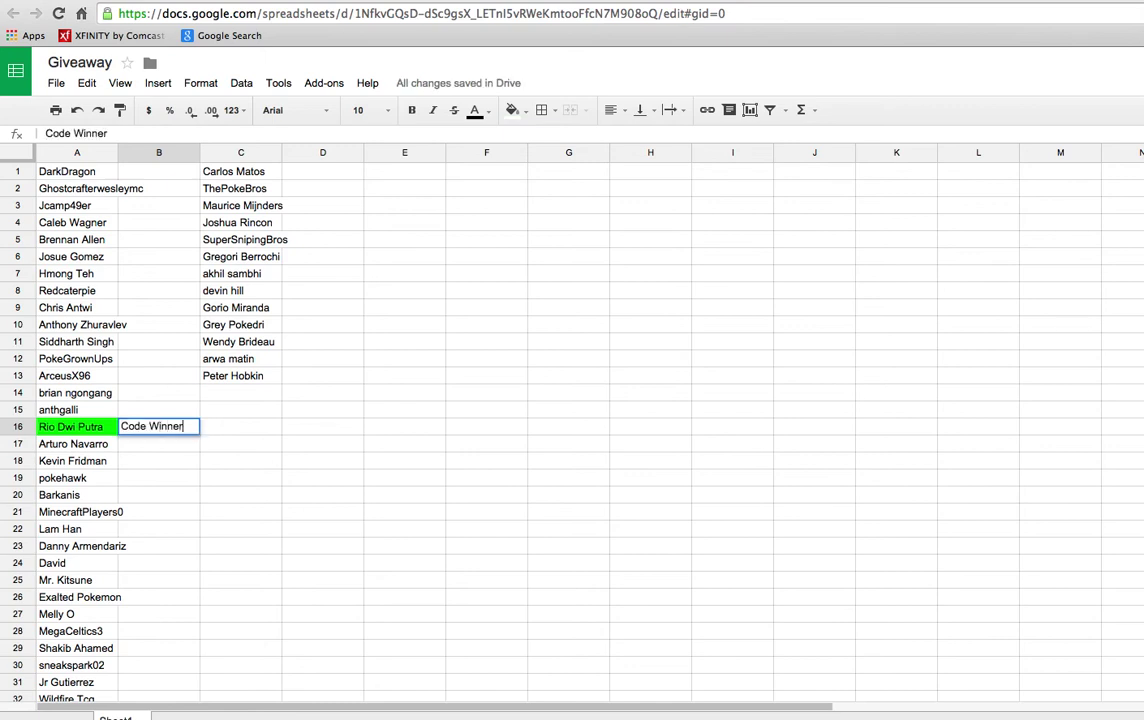
left_click(266, 457)
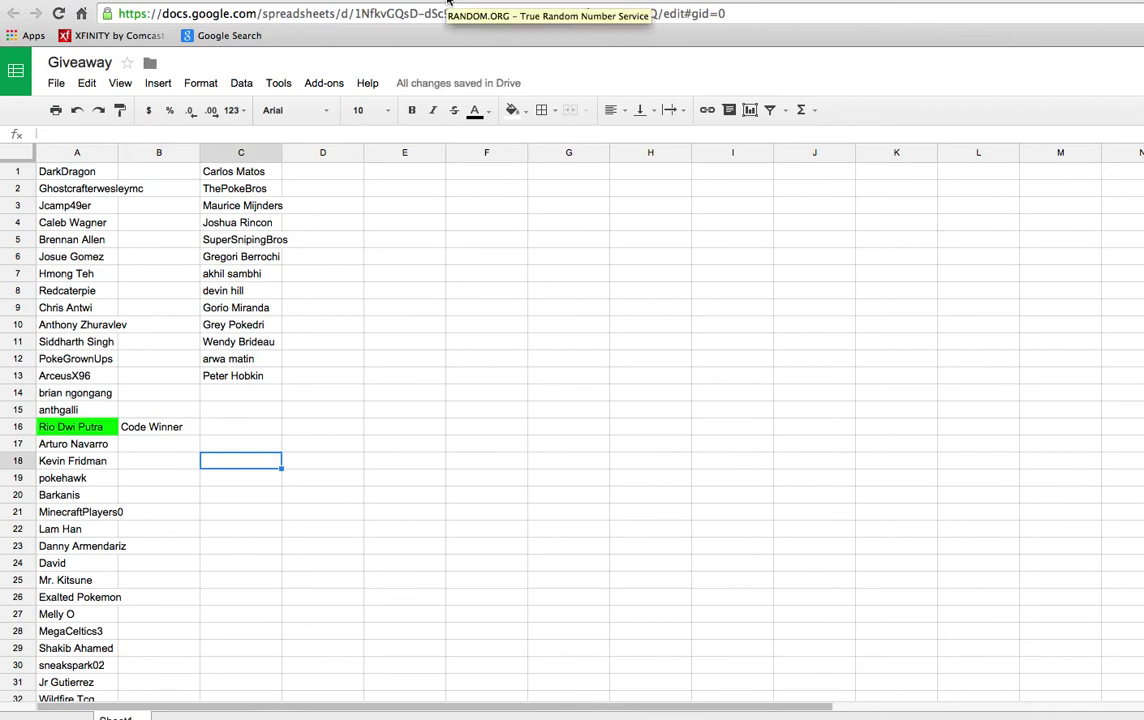
Return to RANDOM.ORG and generate a second random number between 1 and 85
left_click(448, 3)
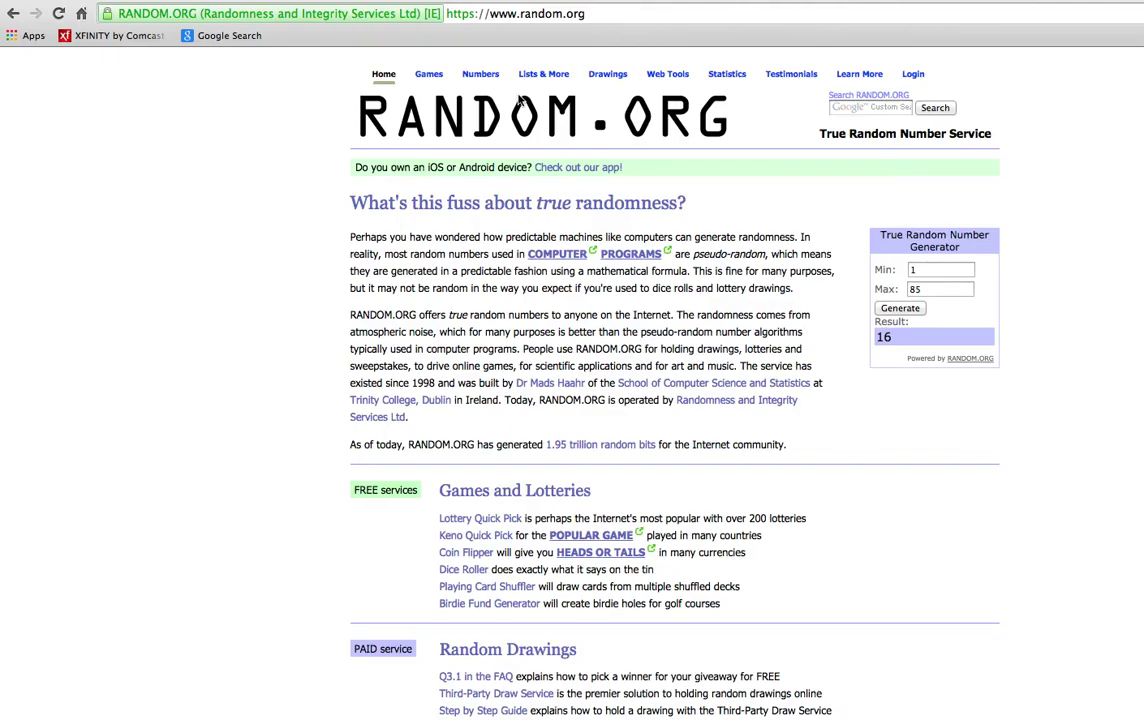
left_click(911, 312)
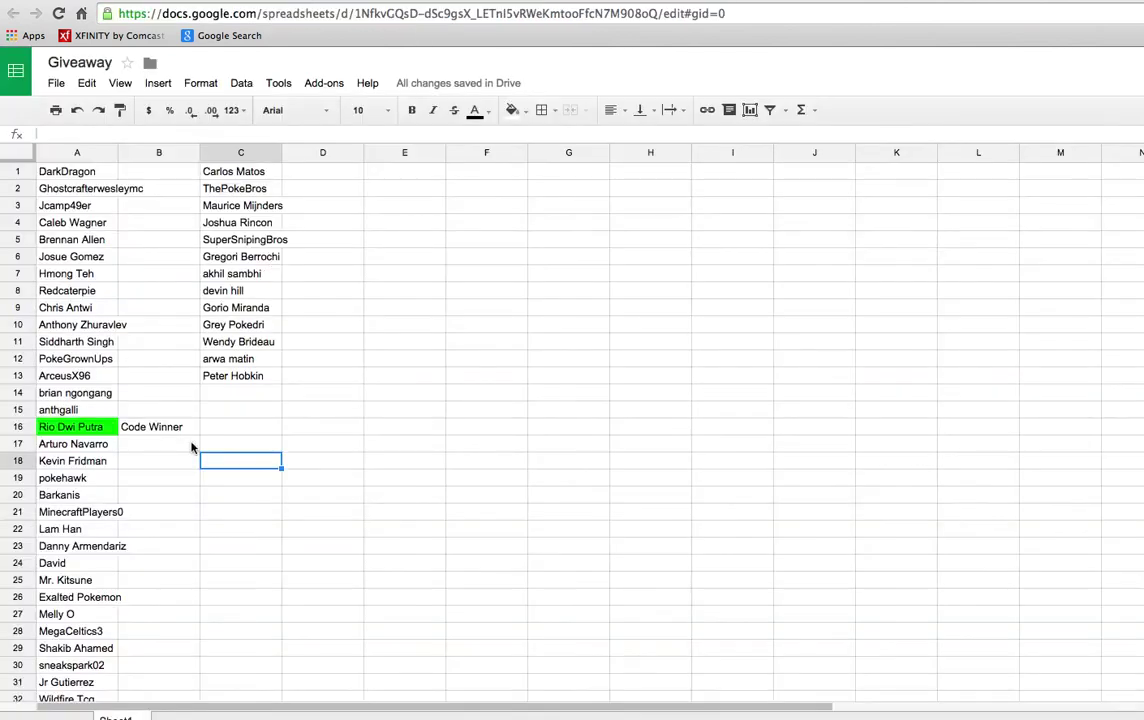
In the Giveaway spreadsheet, fill cell A26 with red and enter "Cards Winner" in C26
left_click(98, 599)
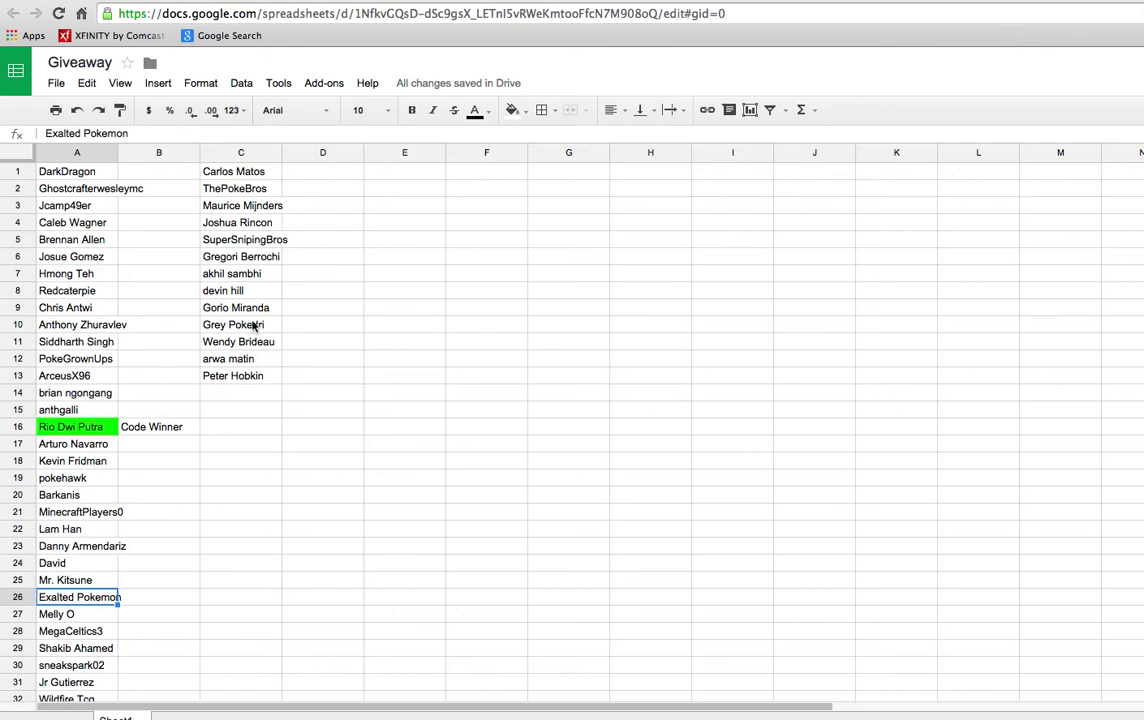
left_click(512, 110)
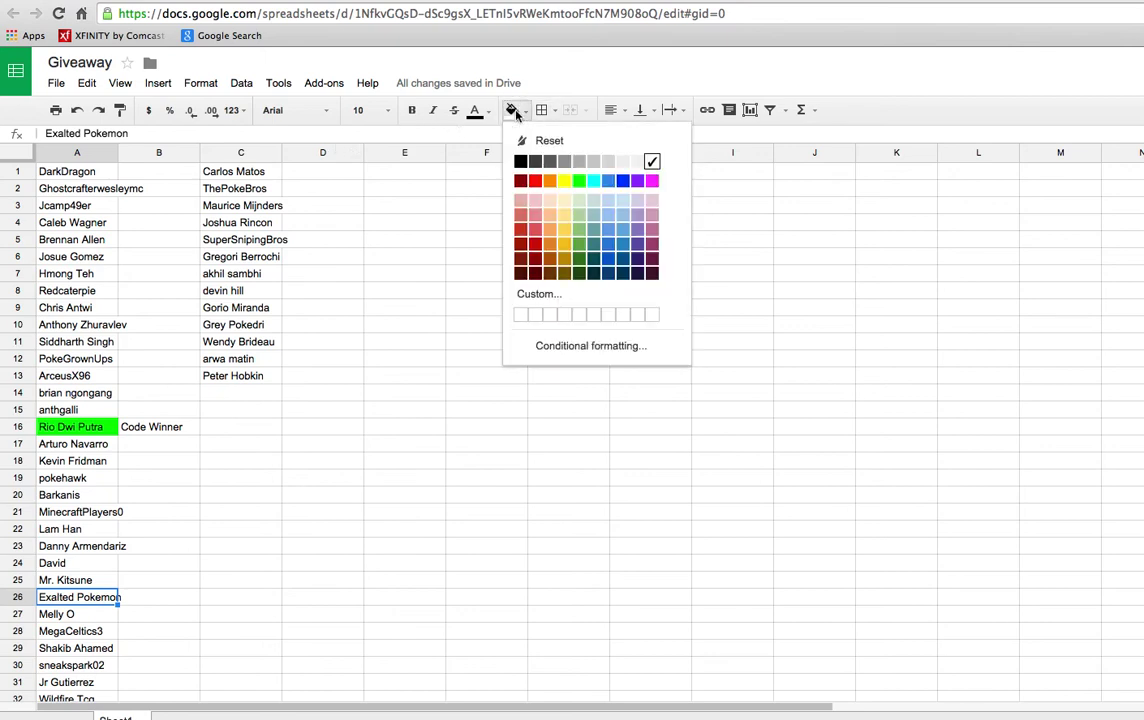
left_click(535, 180)
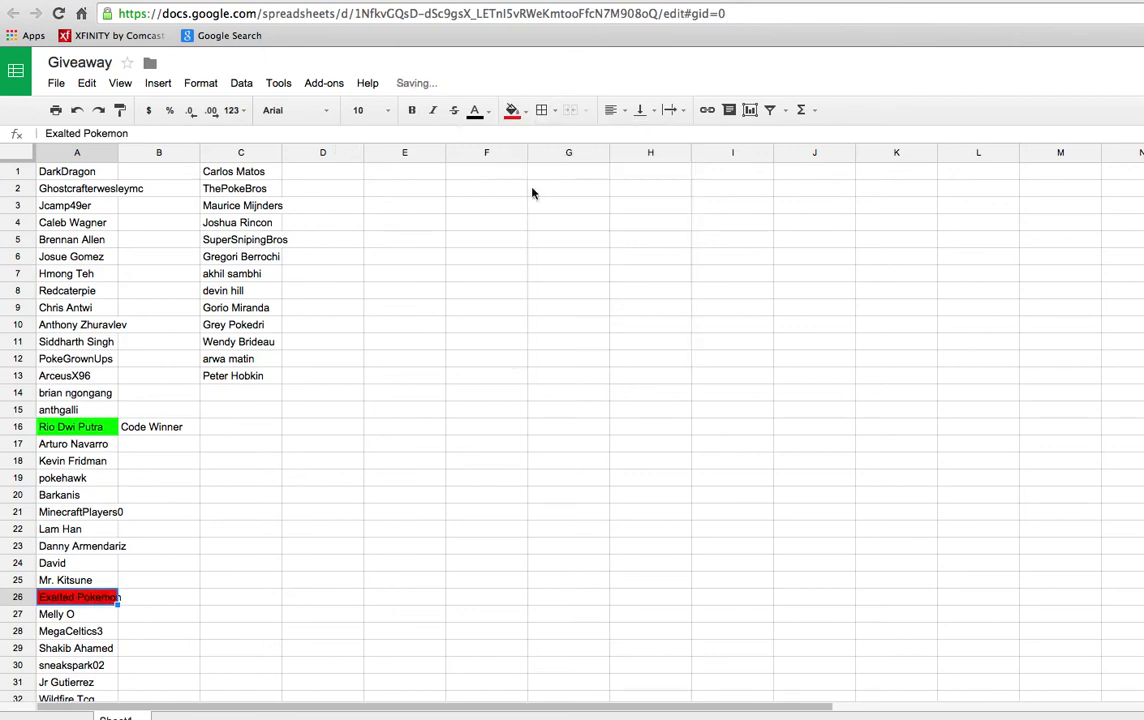
left_click(227, 599)
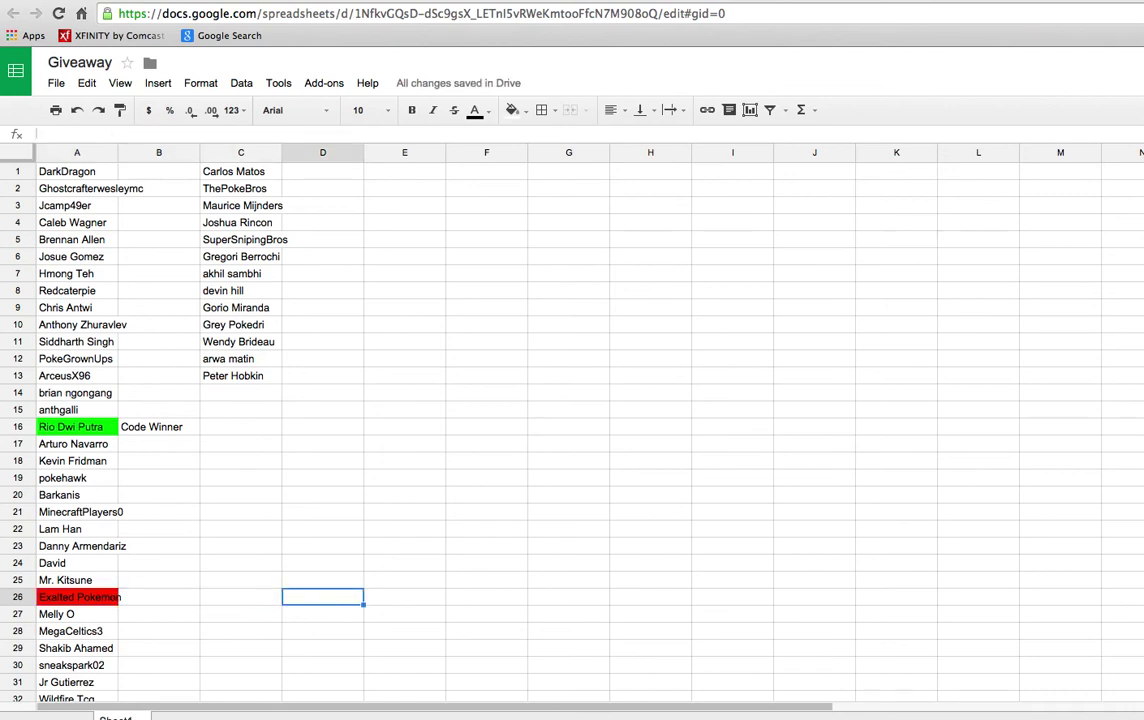
key("Return")
left_click(232, 606)
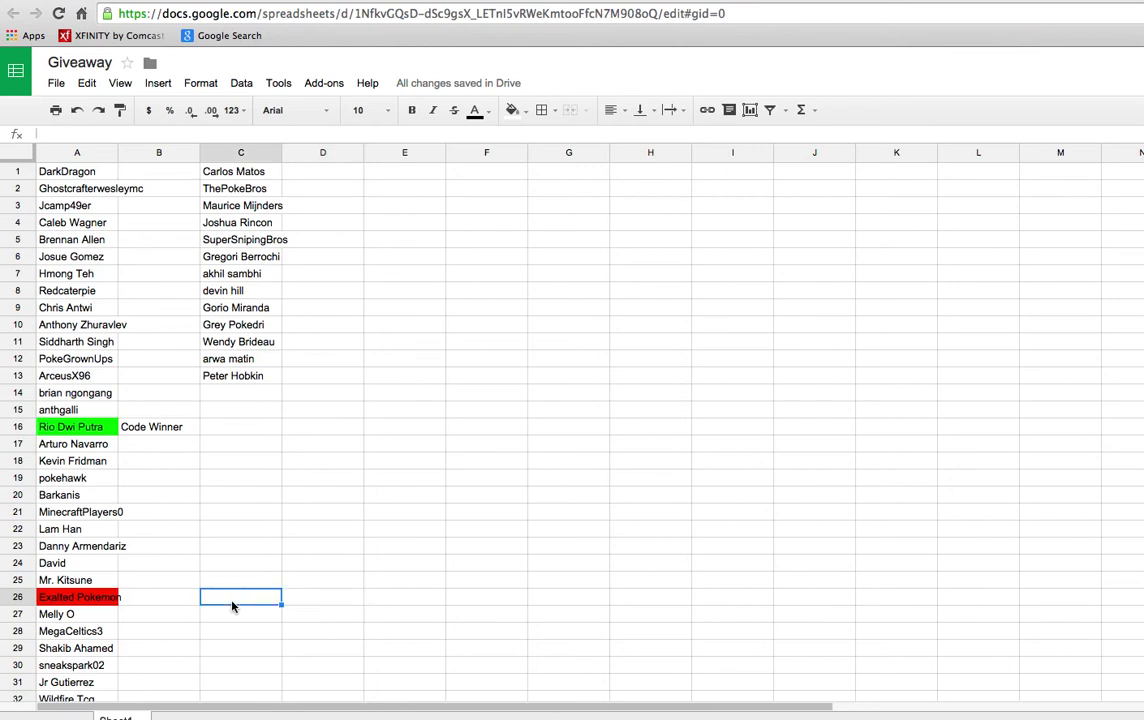
type("Cards W")
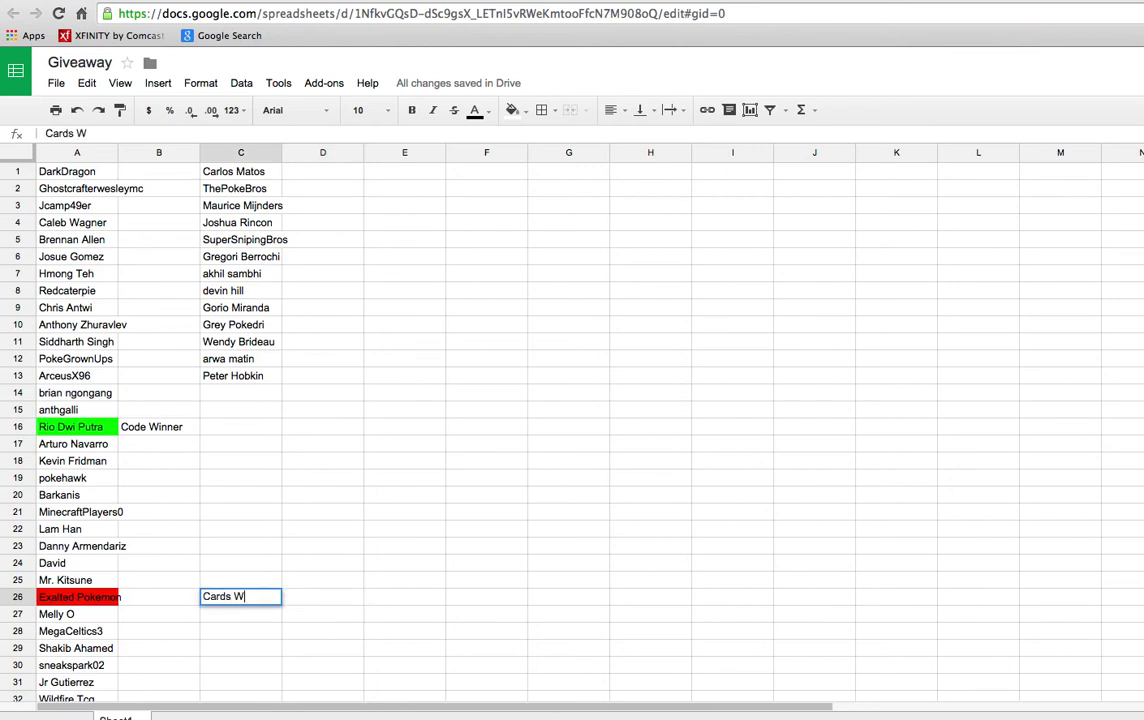
type("inner")
left_click(188, 628)
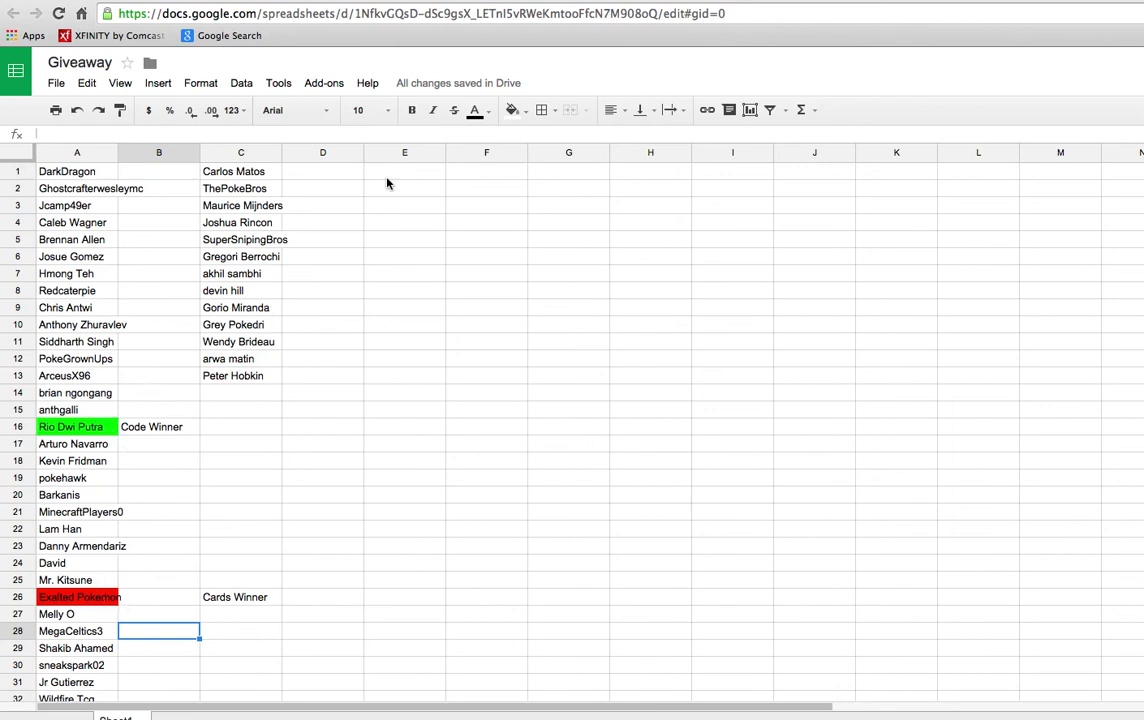
Generate a third random number between 1 and 85 on RANDOM.ORG and return to the Giveaway spreadsheet
left_click(397, 2)
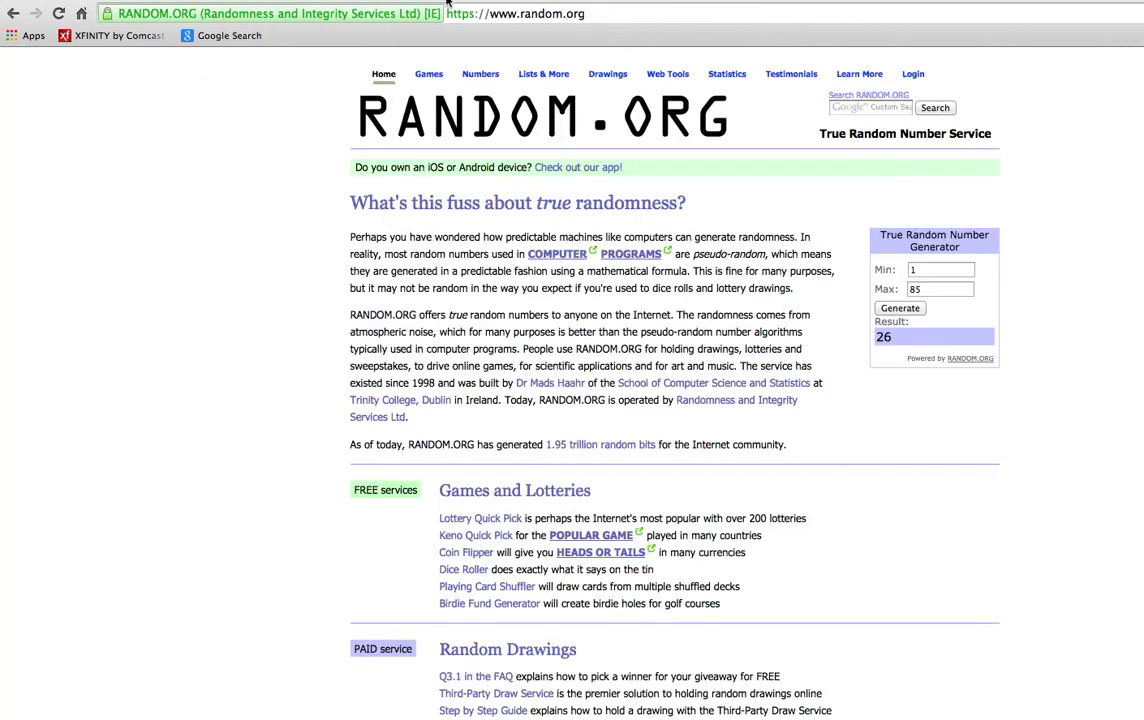
left_click(897, 308)
left_click(330, 2)
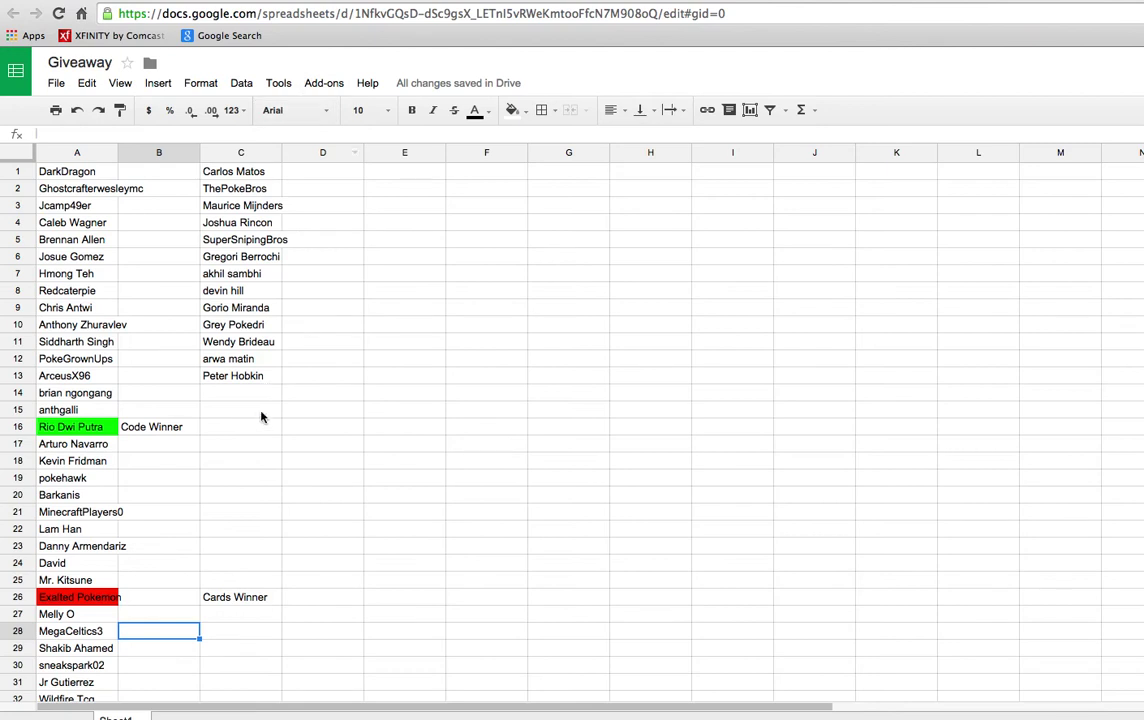
Fill cell A37 with medium blue and enter "Backup Winner" in B37
scroll(261, 417, "down", 1)
scroll(261, 417, "down", 2)
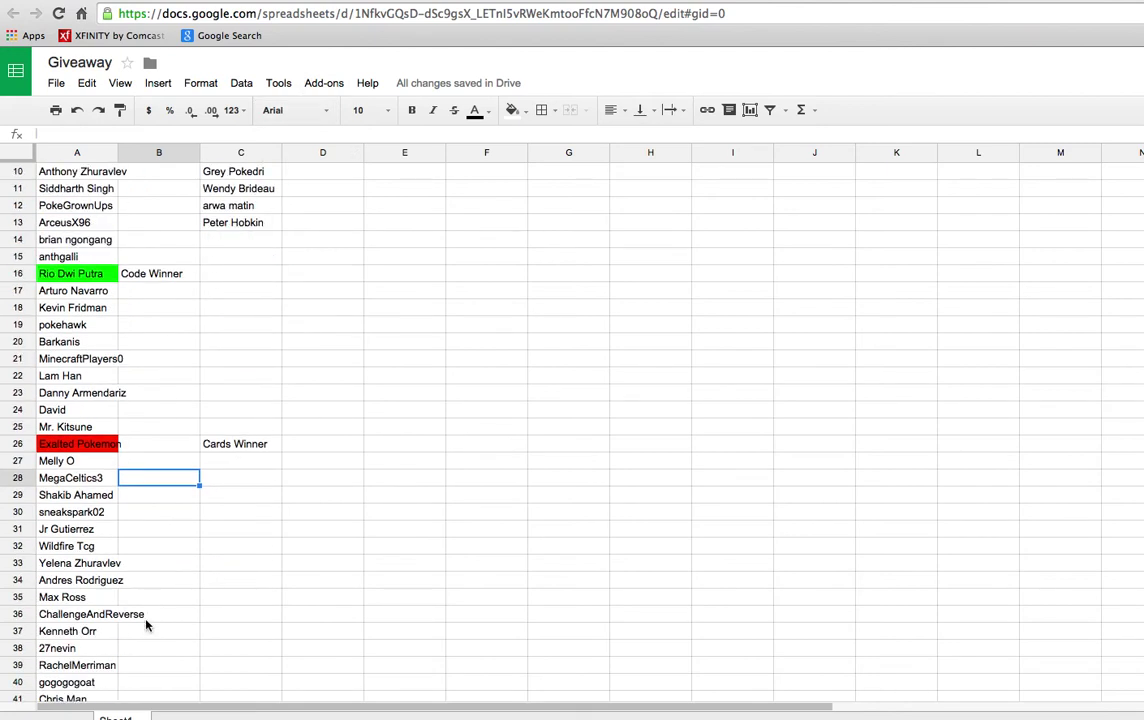
left_click(107, 637)
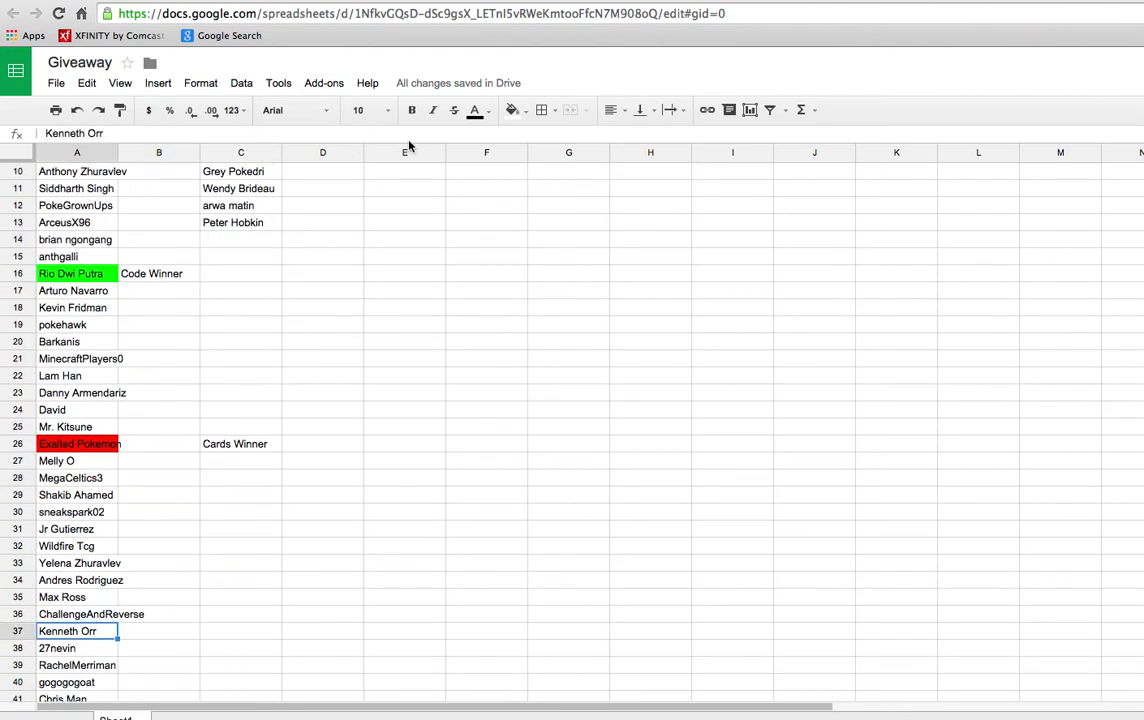
left_click(512, 110)
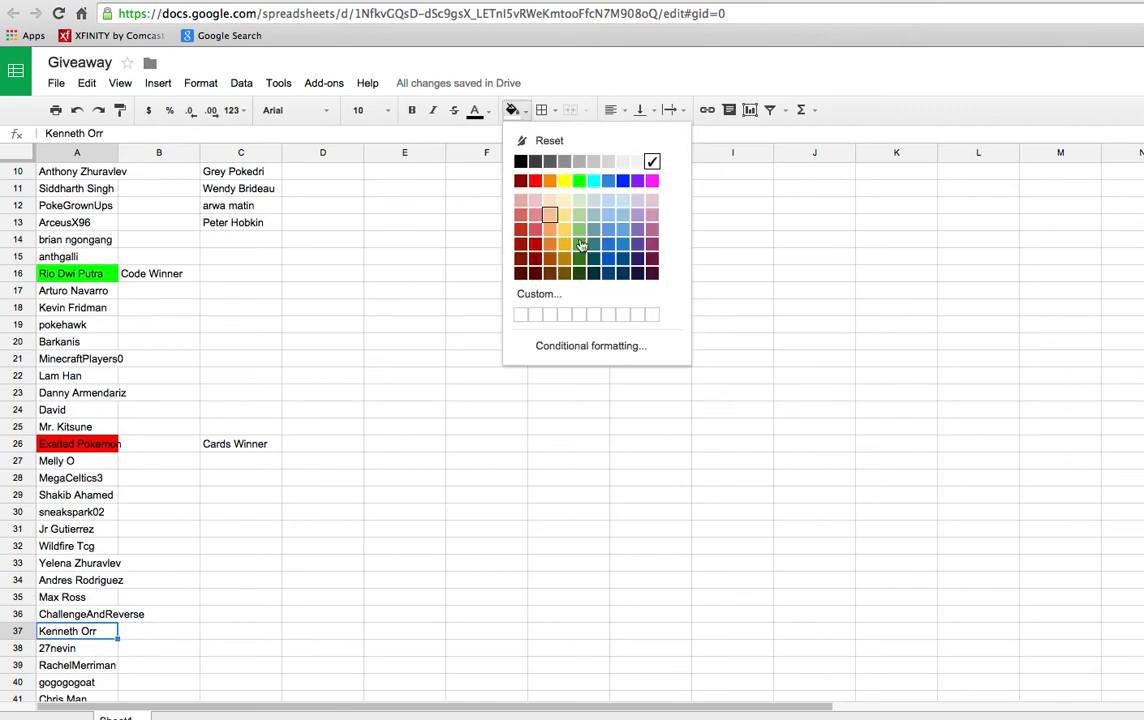
left_click(610, 186)
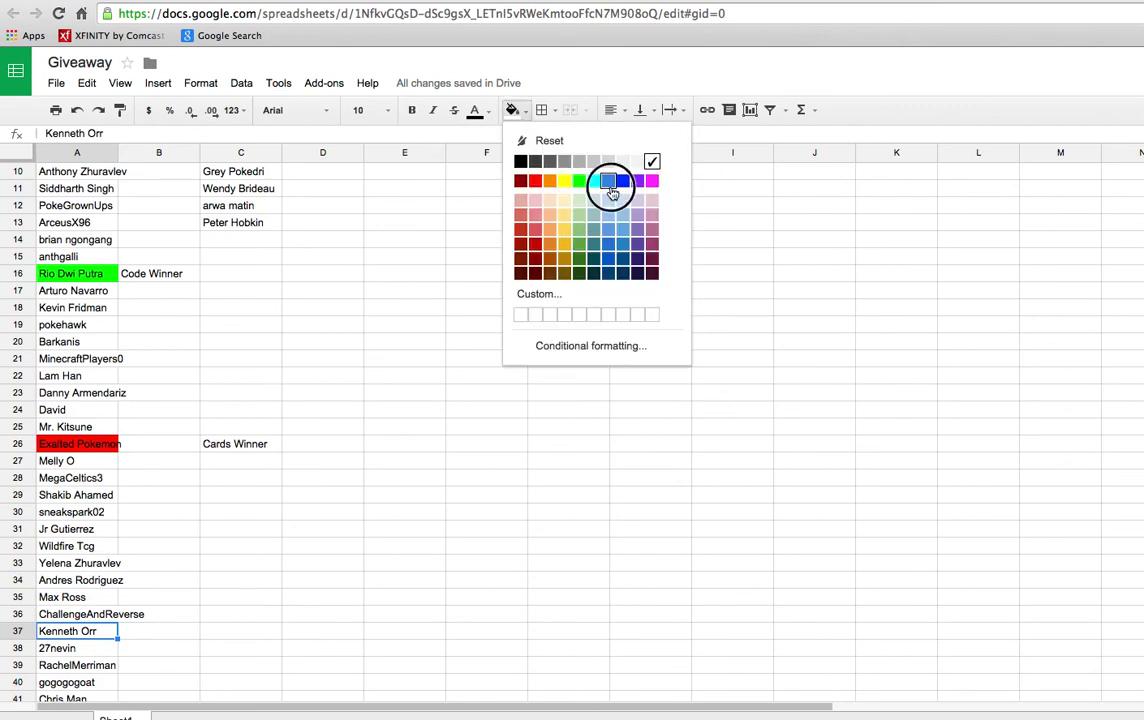
left_click(195, 638)
type("B")
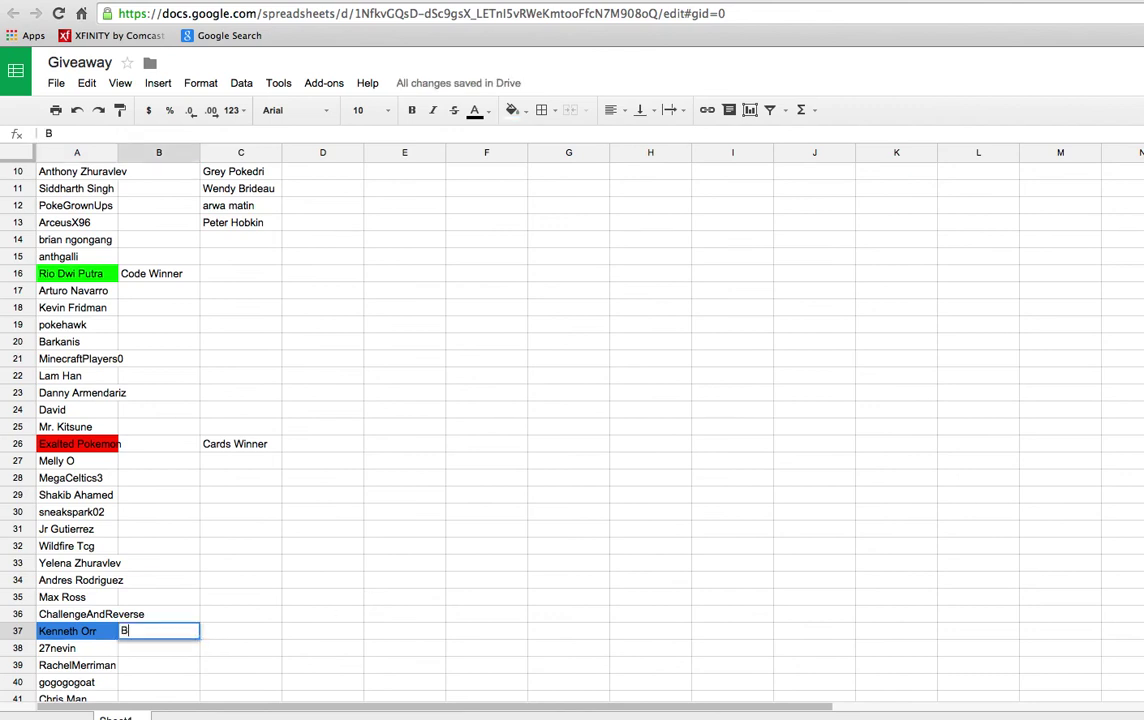
type("ackup Winner")
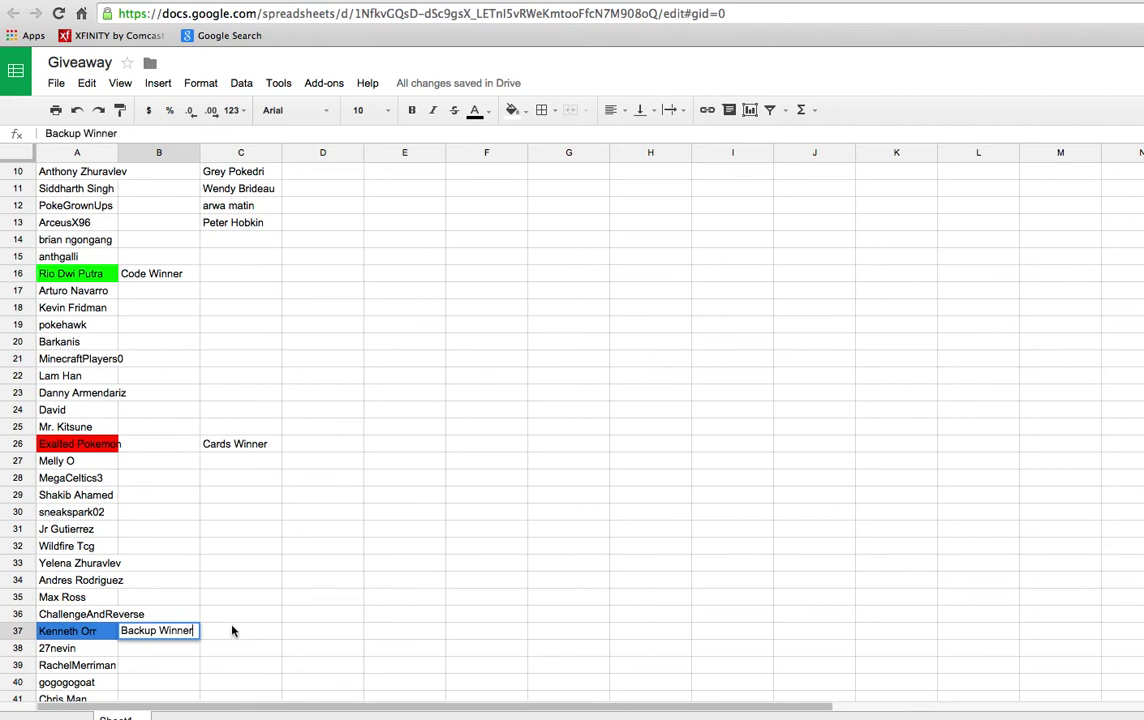
key("Tab")
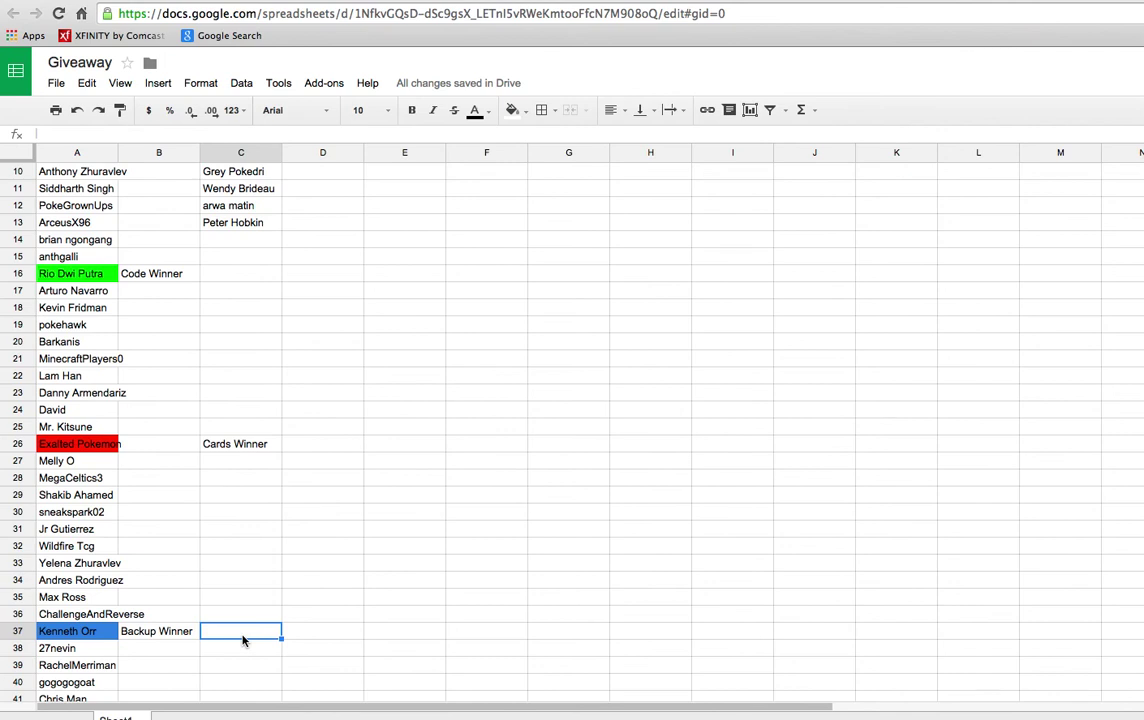
scroll(242, 640, "down", 3)
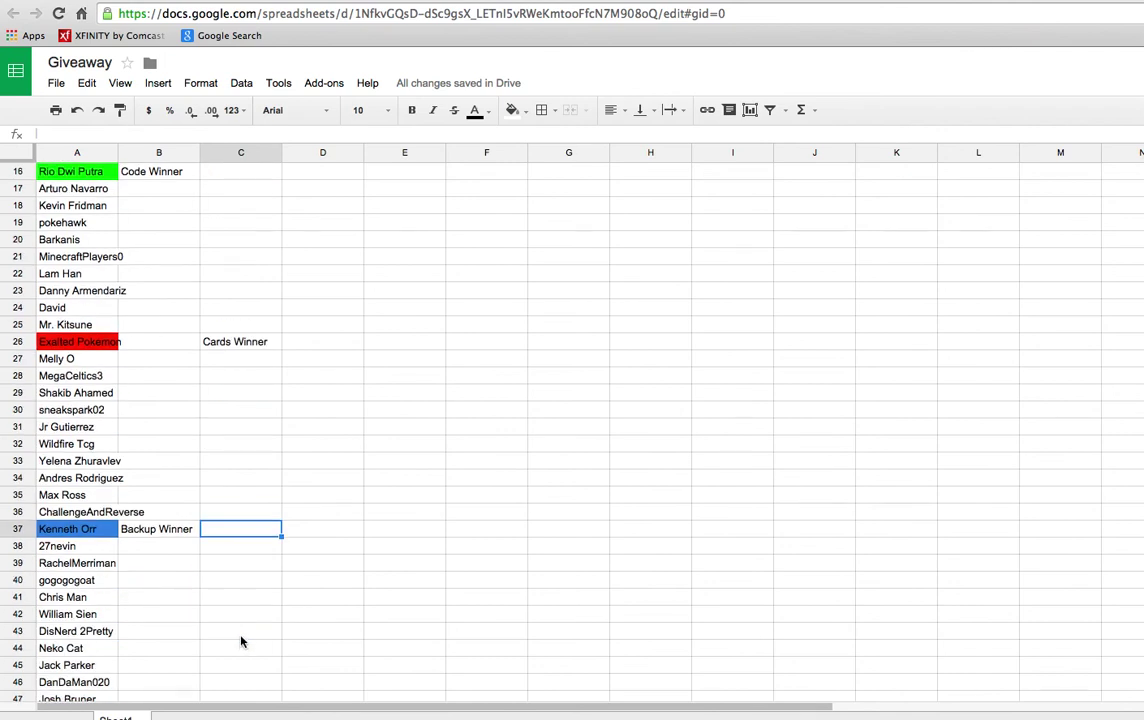
scroll(242, 640, "up", 6)
scroll(243, 638, "down", 11)
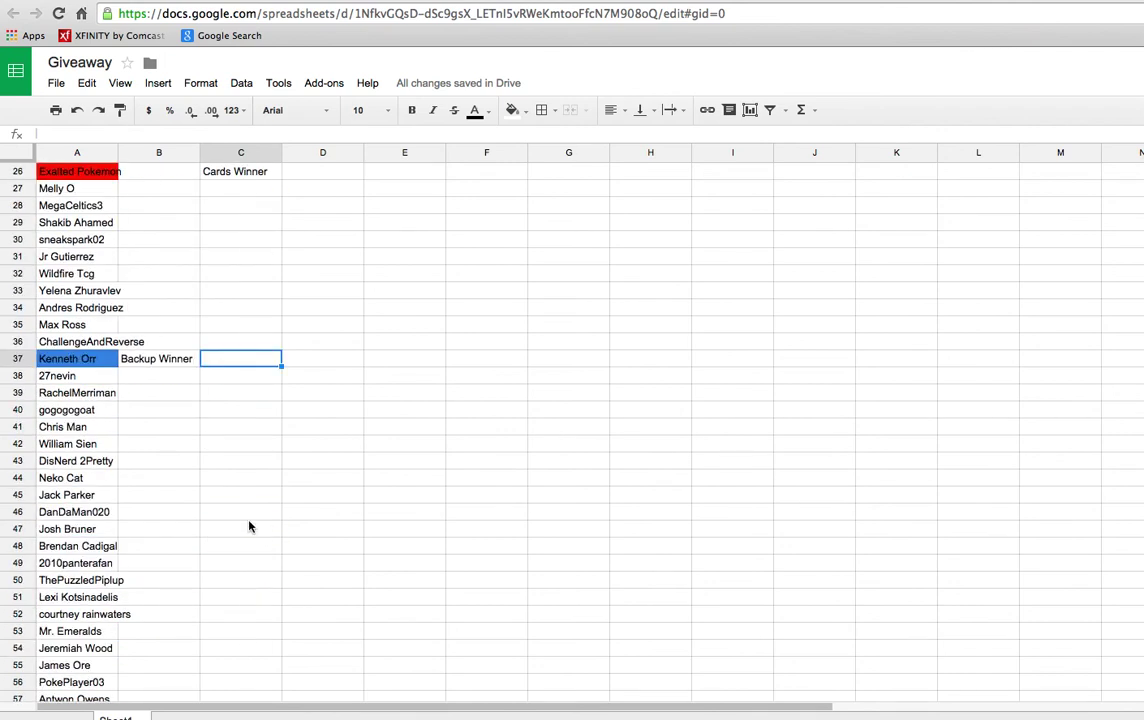
scroll(250, 527, "down", 8)
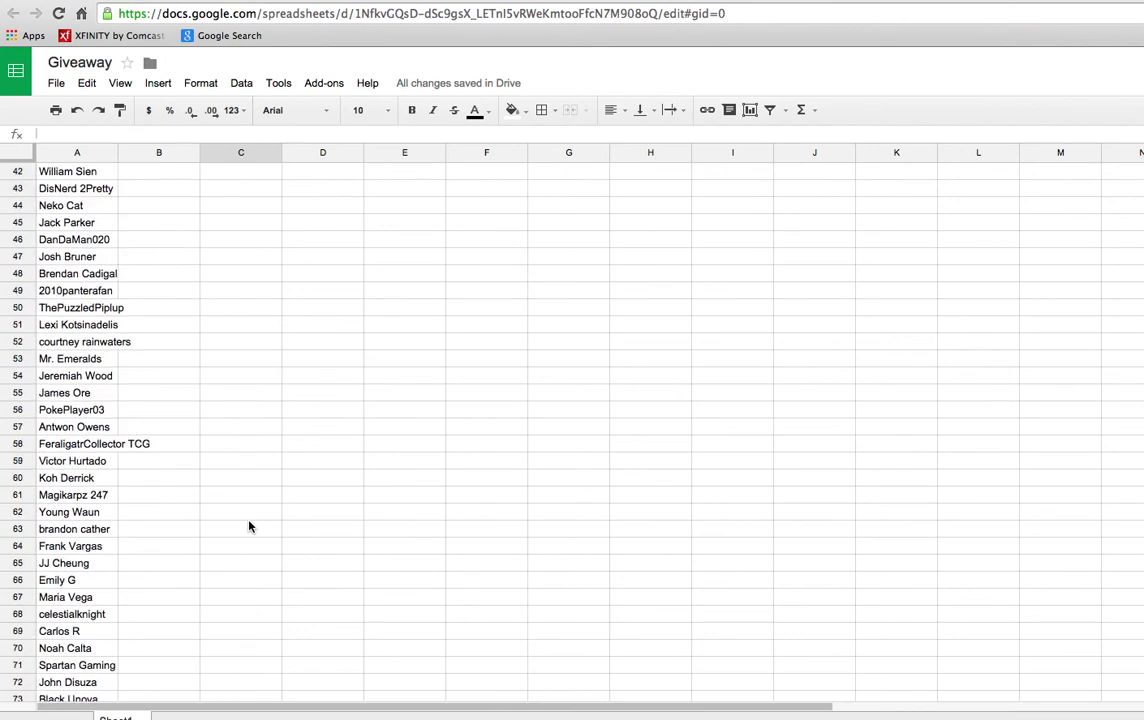
scroll(249, 527, "up", 20)
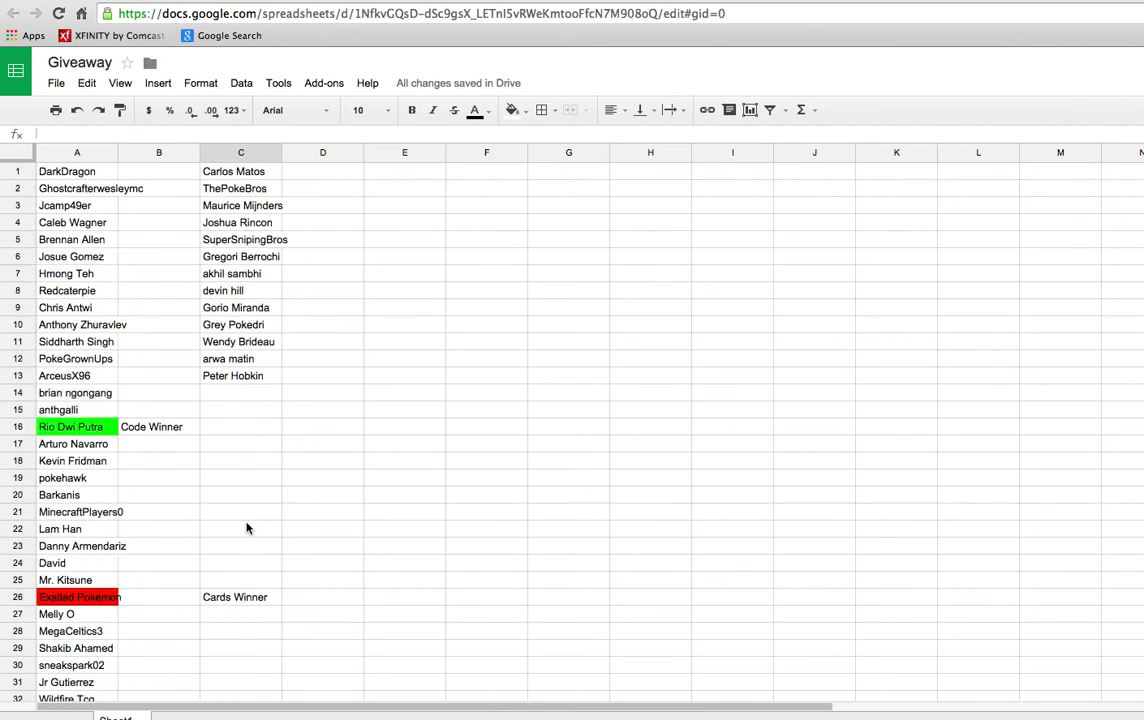